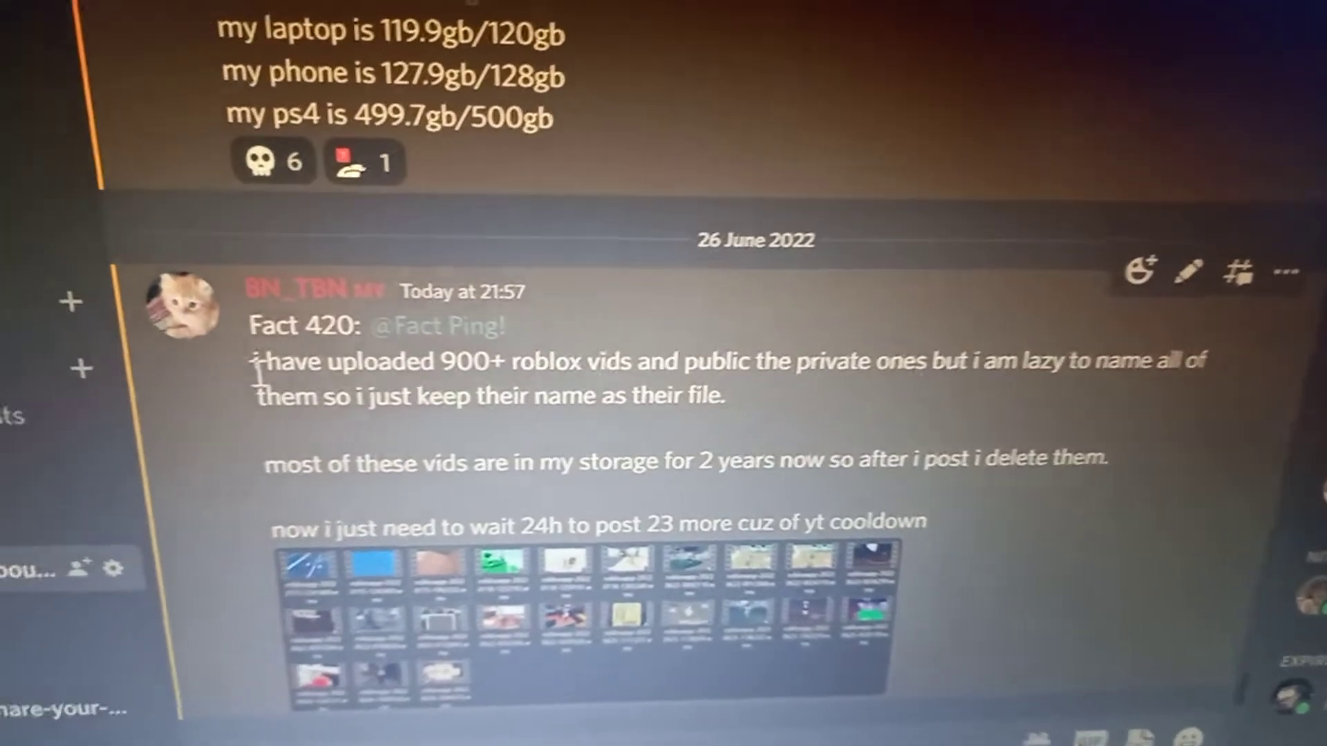
- Highlight the message's first paragraph and the part about making private videos public, then clear it
left_click_drag(257, 365, 583, 365)
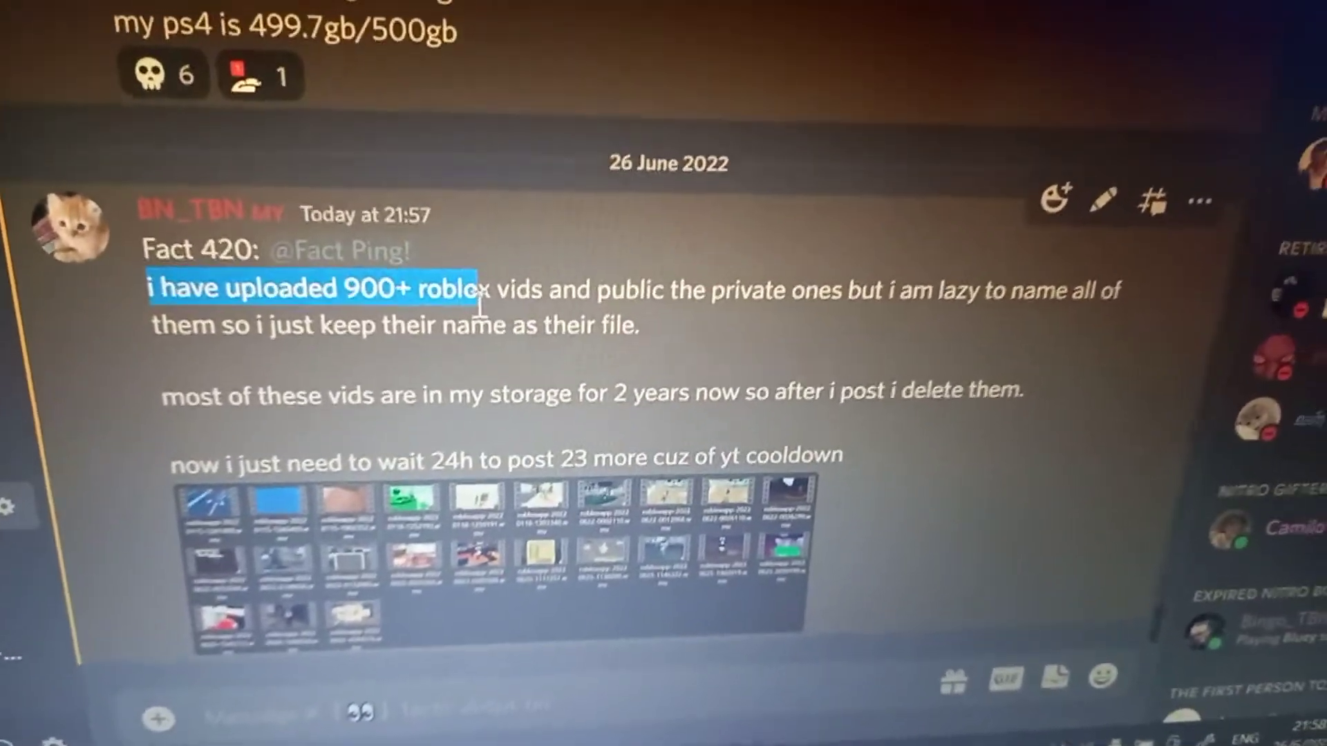
mouse_move(480, 295)
left_mouse_down()
mouse_move(518, 297)
mouse_move(522, 317)
mouse_move(603, 324)
left_mouse_up()
left_click_drag(676, 301, 772, 291)
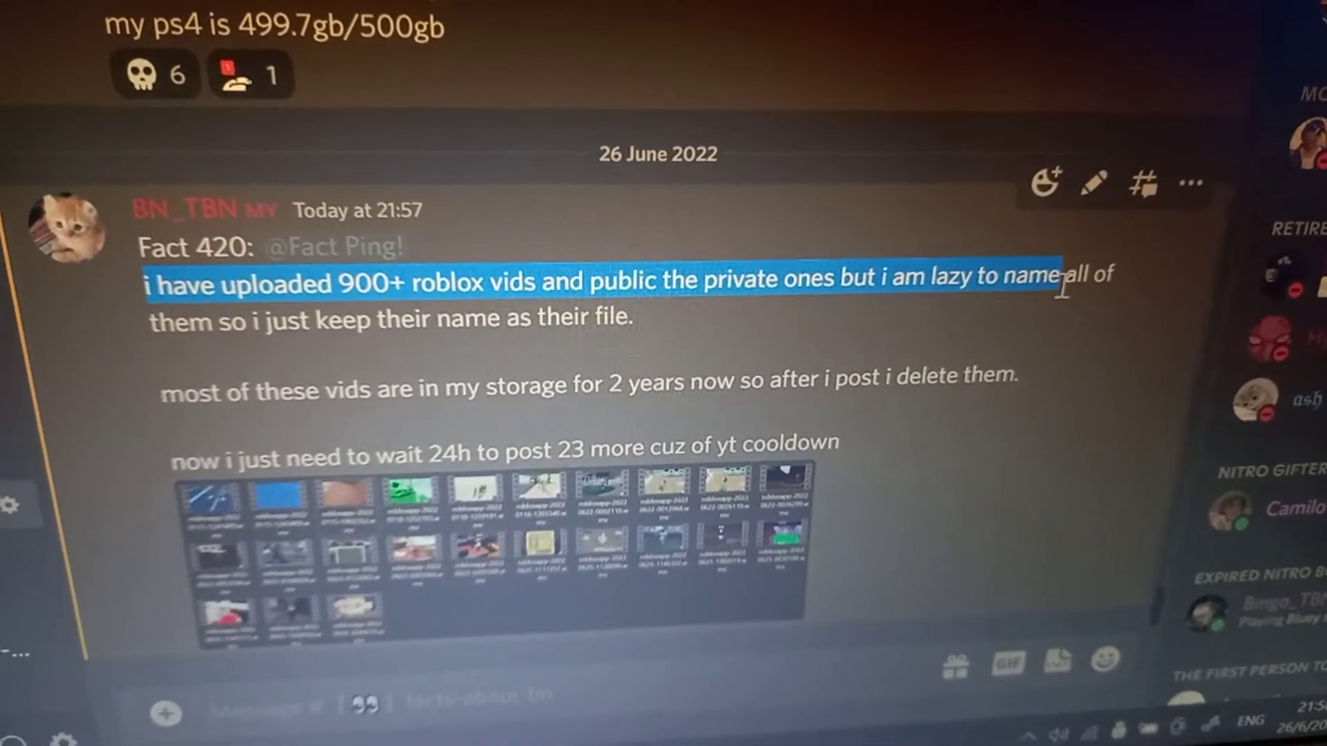
left_click(686, 360)
- Select the first paragraph, then the line 'most of these vids are in my storage…'
triple_click(675, 320)
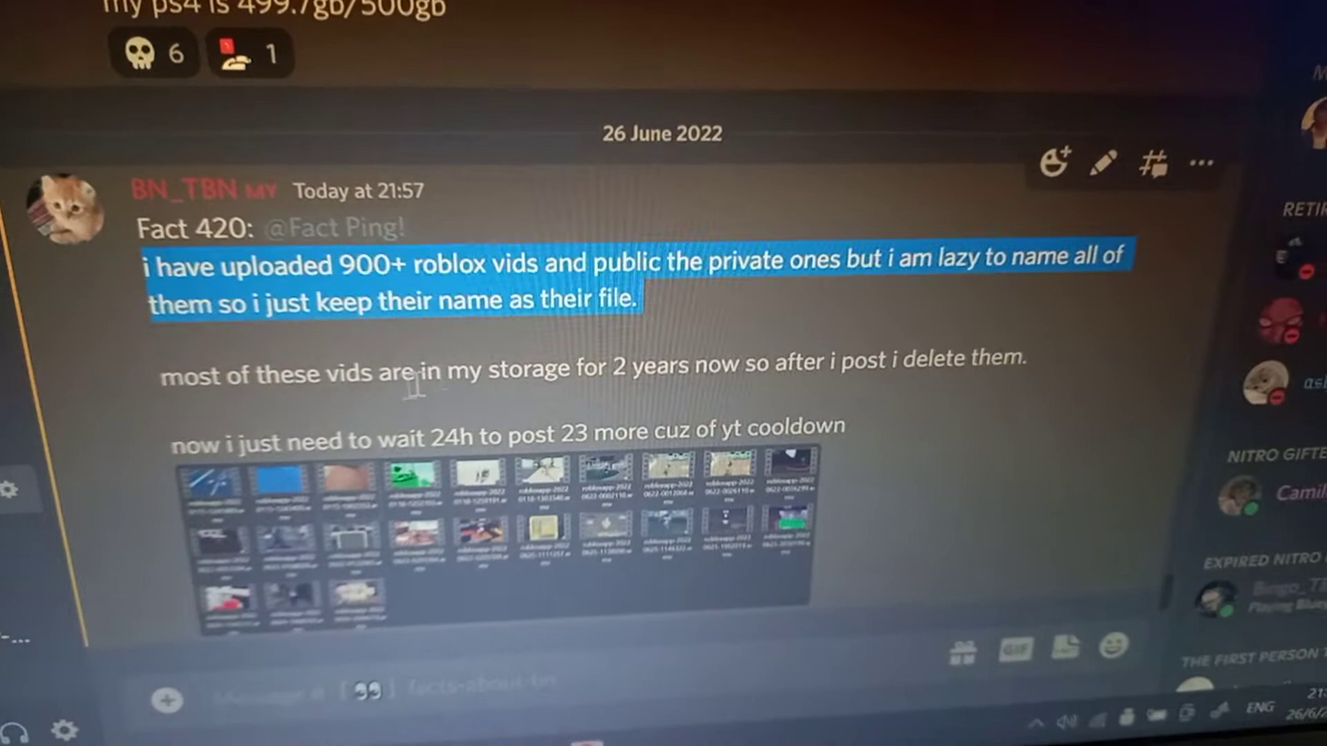
double_click(400, 388)
triple_click(404, 392)
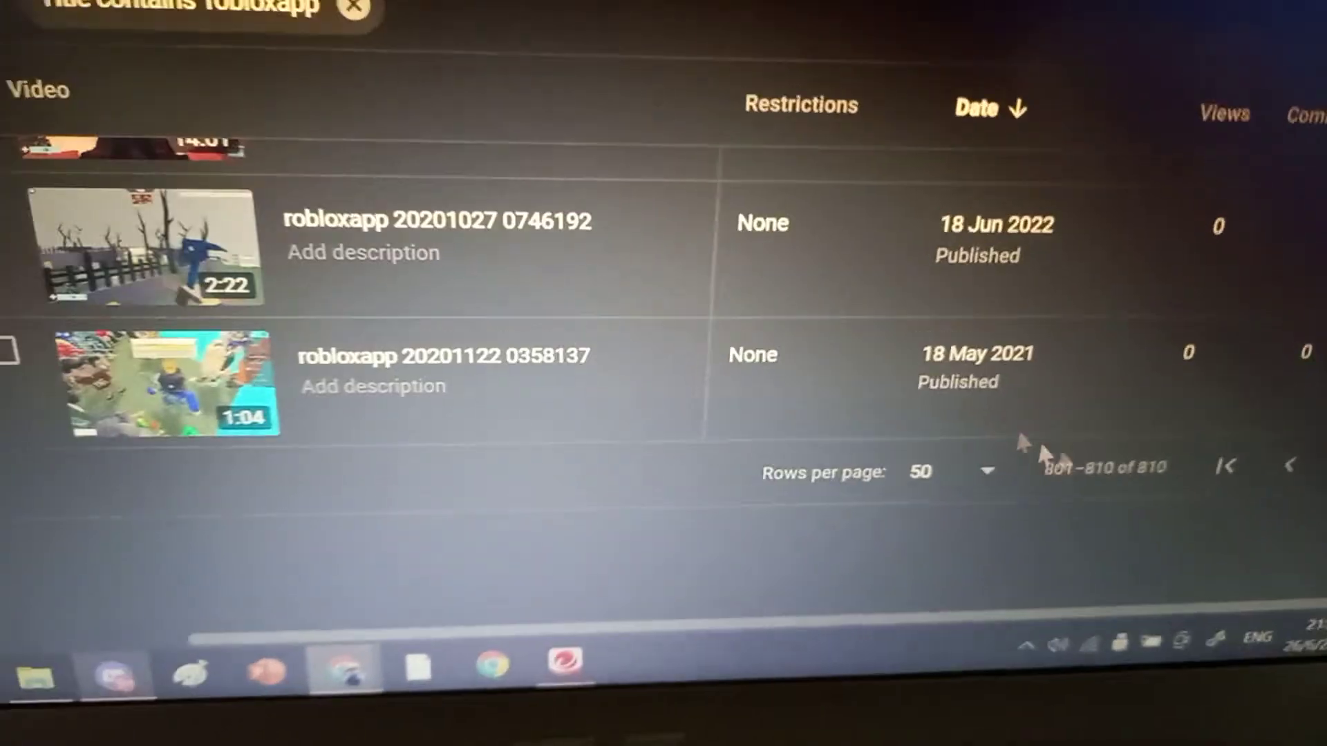
mouse_move(581, 362)
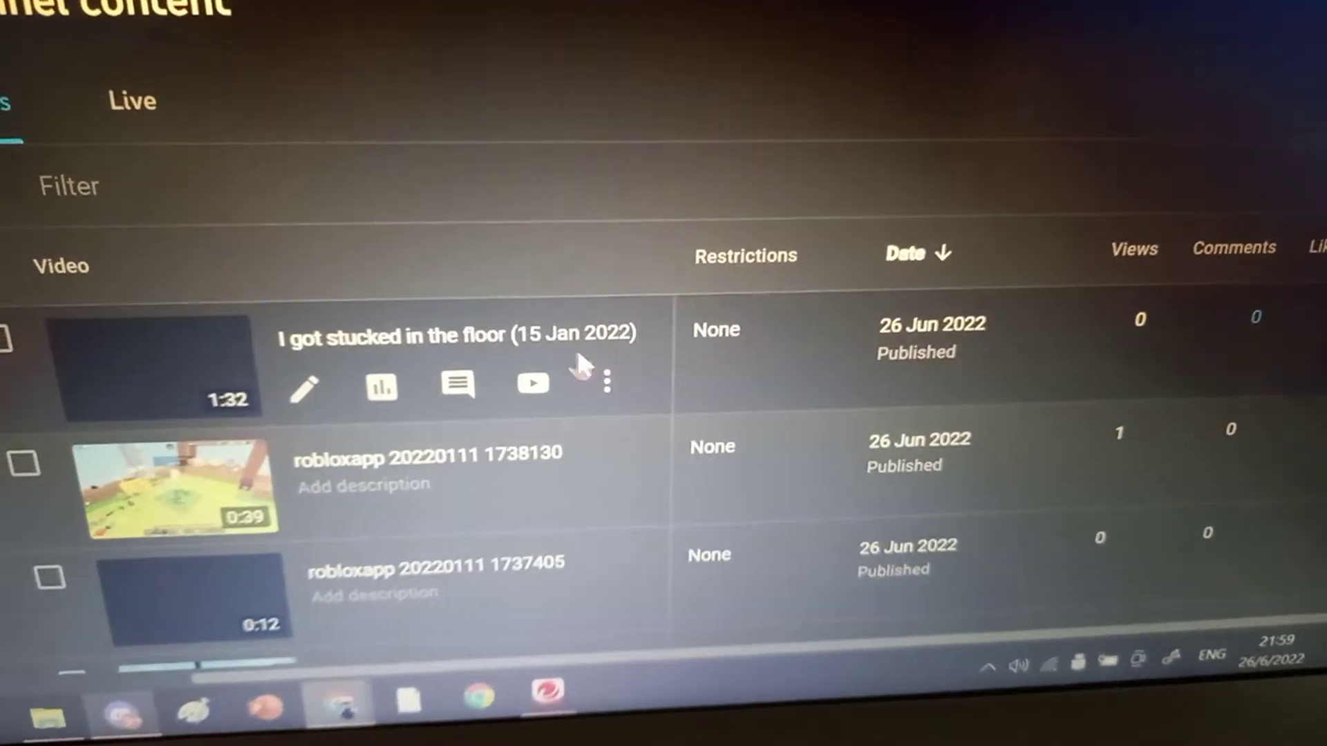
scroll(453, 364, "down", 2)
scroll(455, 369, "up", 2)
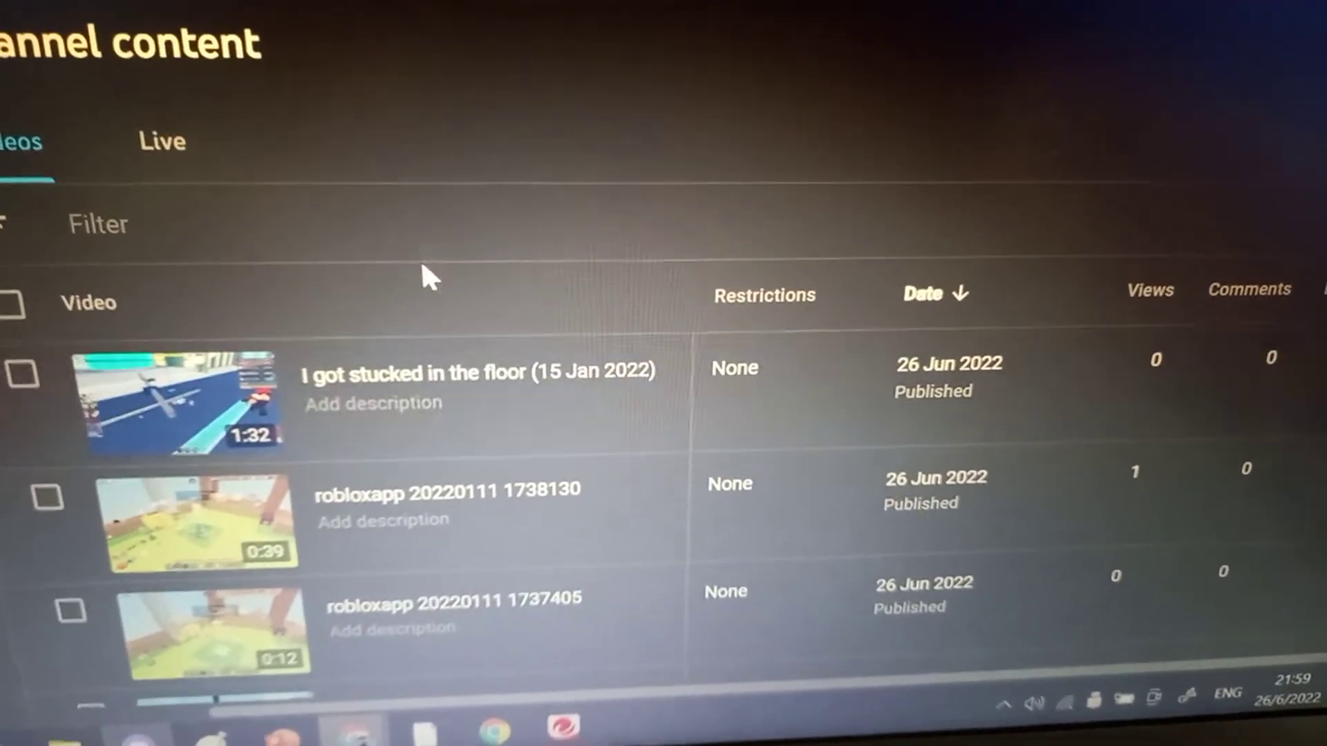
mouse_move(187, 594)
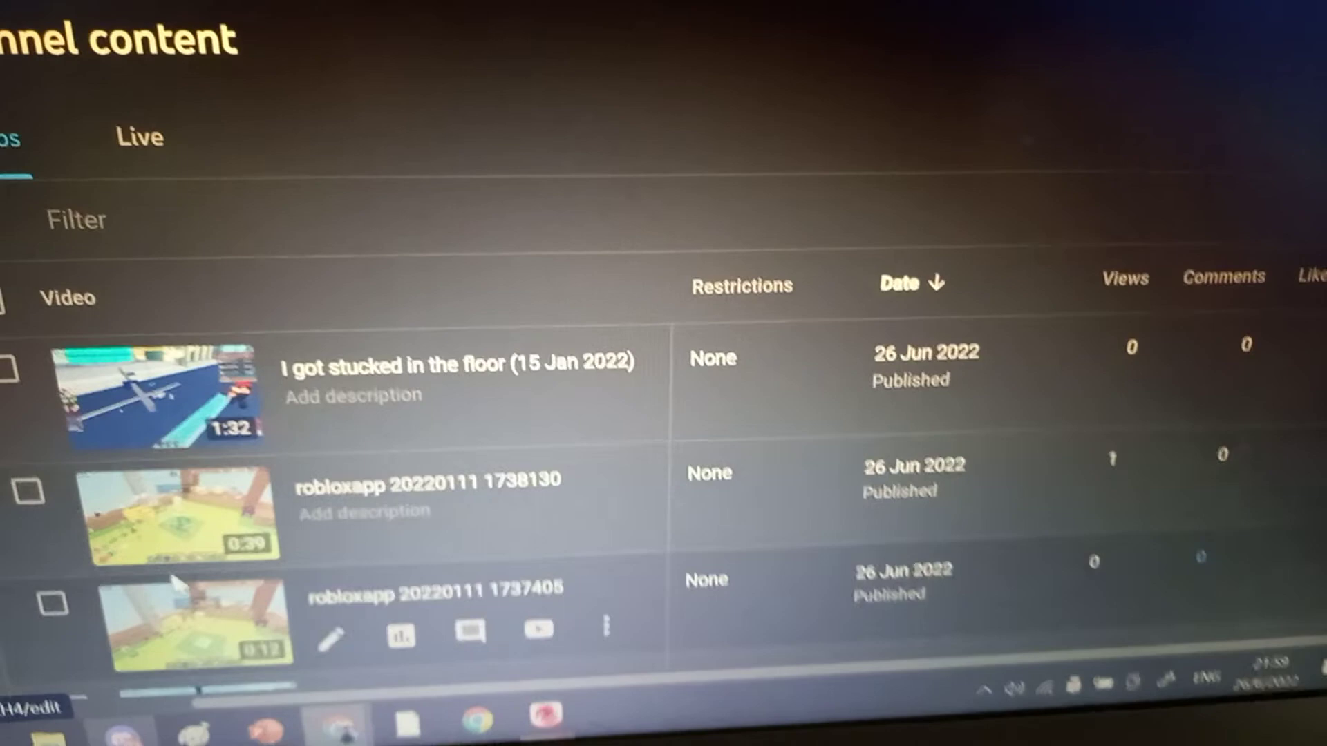
scroll(375, 498, "down", 3)
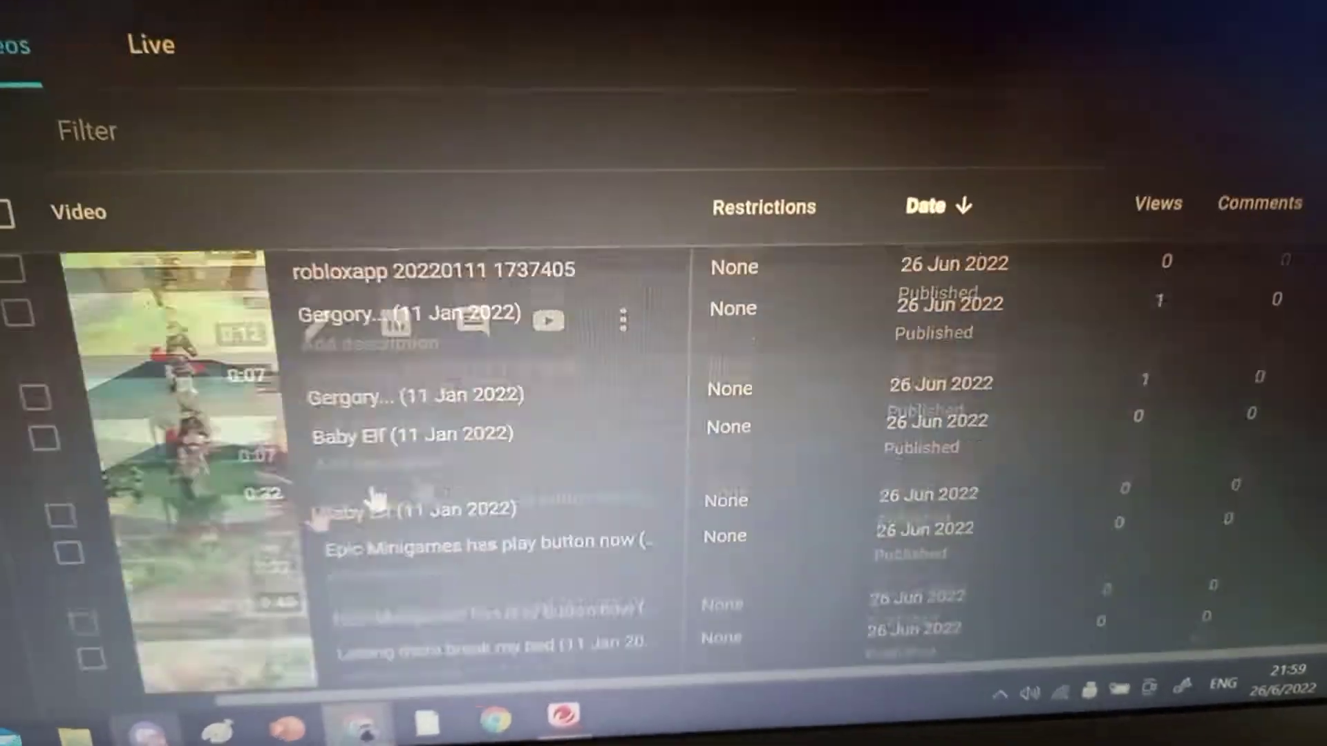
scroll(375, 498, "down", 5)
scroll(460, 452, "down", 5)
scroll(460, 445, "down", 2)
scroll(675, 465, "down", 10)
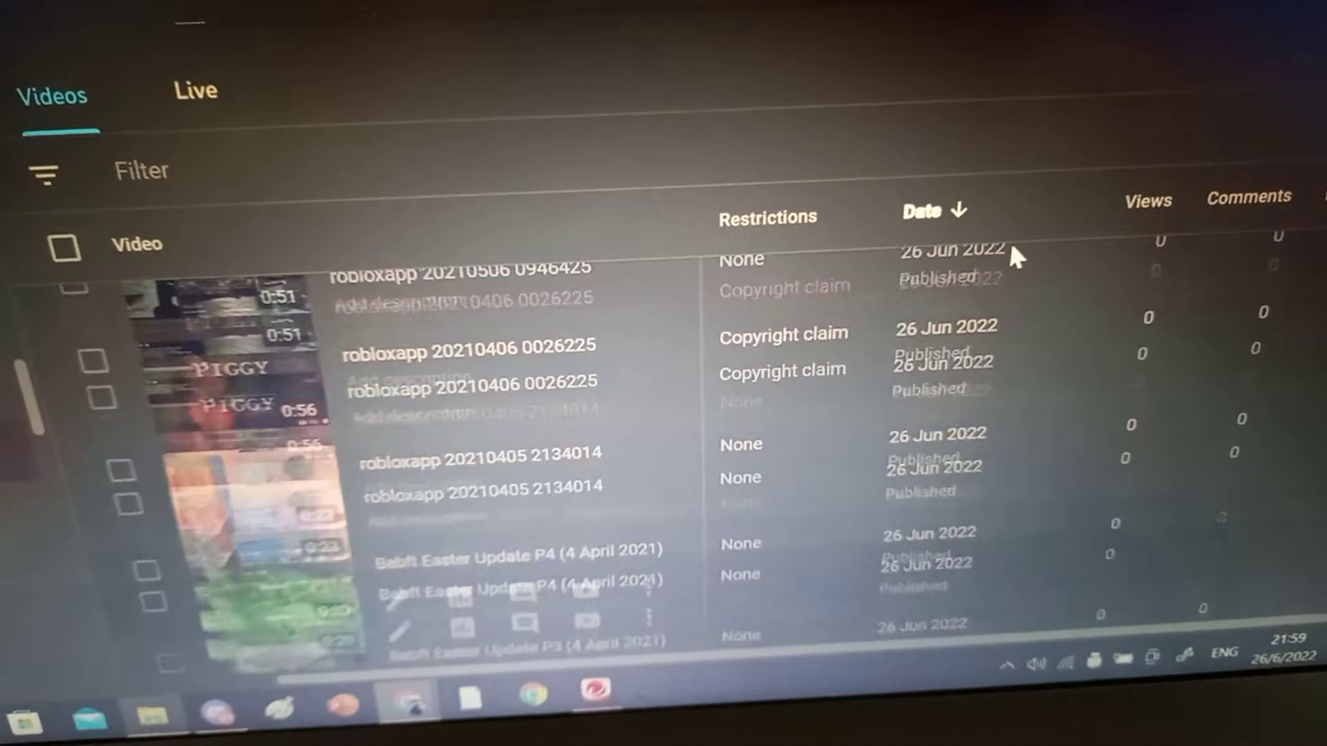
scroll(1011, 257, "up", 5)
scroll(995, 248, "up", 5)
scroll(1000, 243, "up", 5)
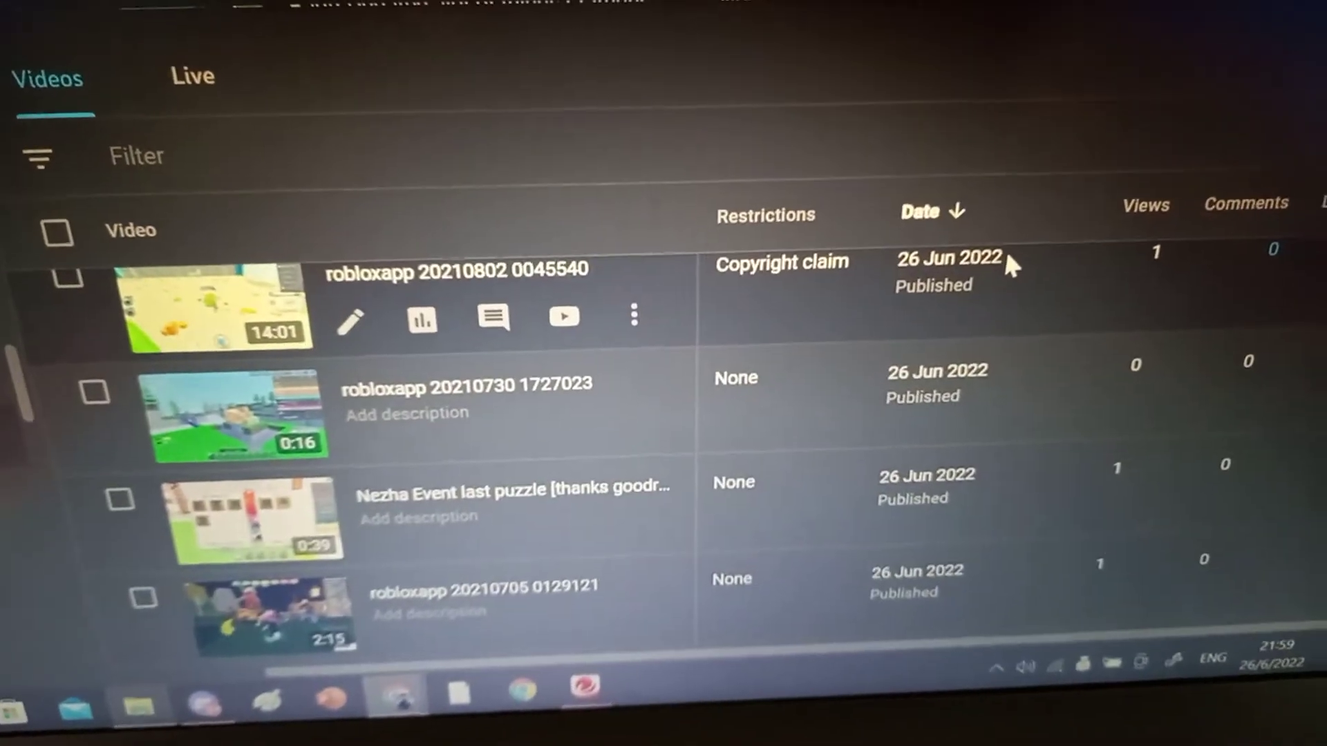